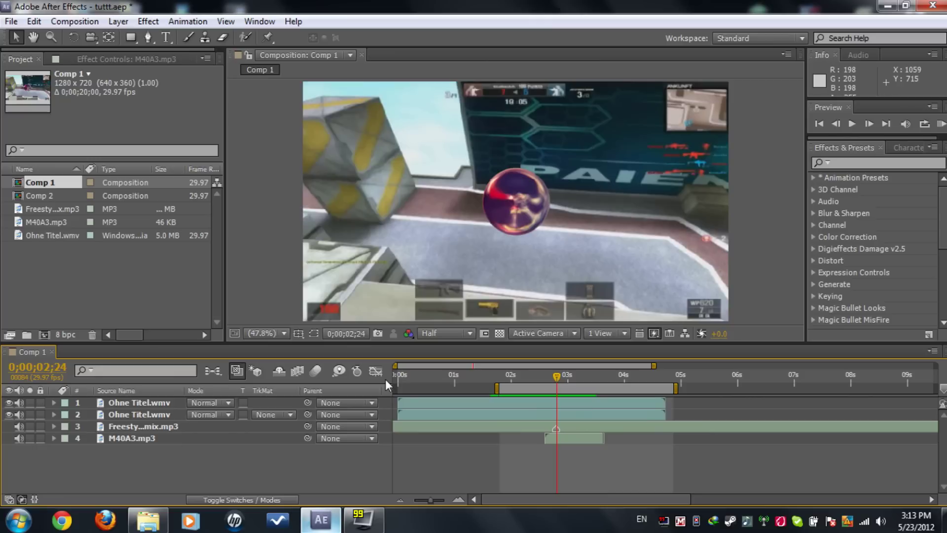
# - Preview the existing lens bubble, checking frames around 0;00;02;29 to 0;00;03;09
pyautogui.click(941, 123)
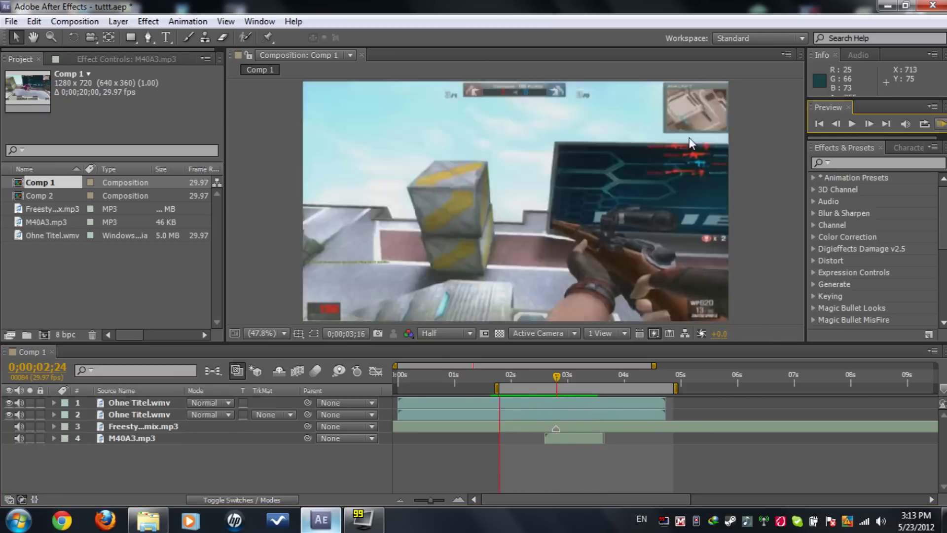
pyautogui.press('space')
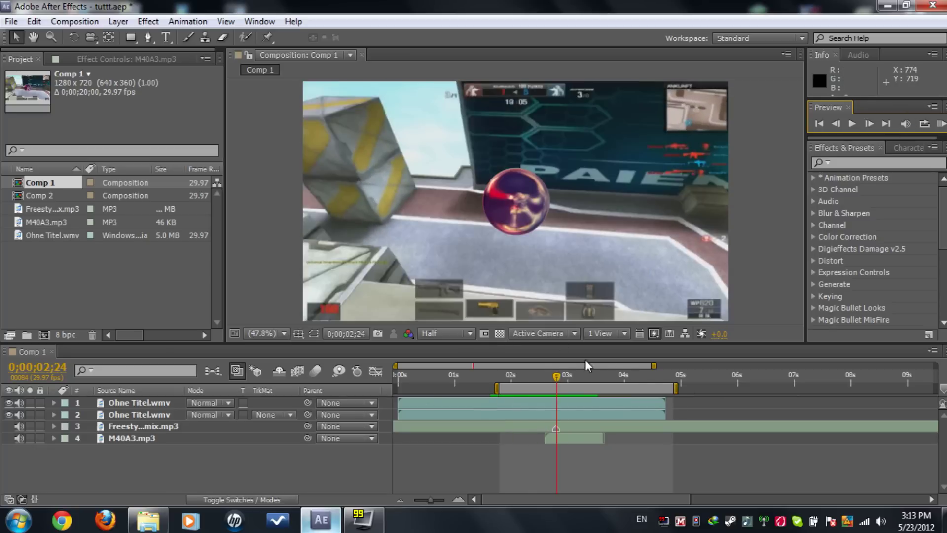
pyautogui.click(564, 377)
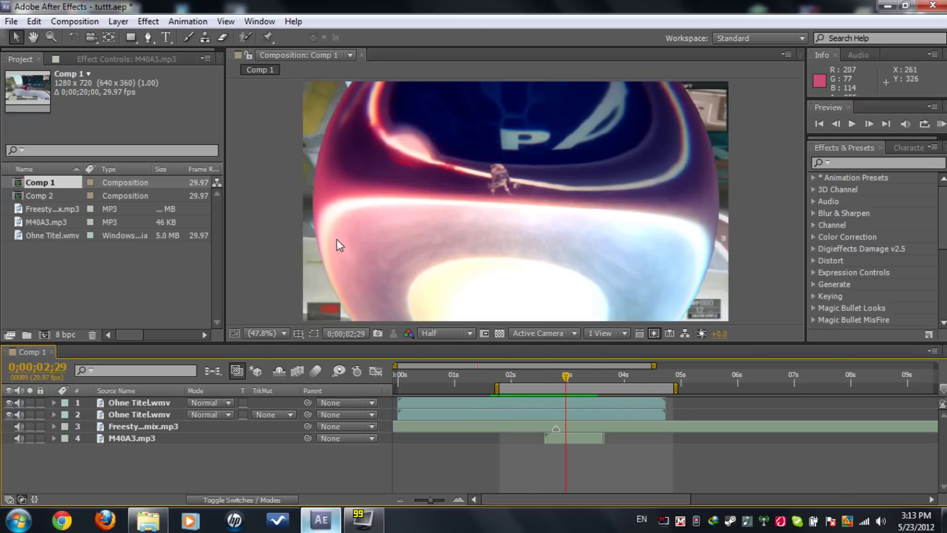
pyautogui.click(574, 376)
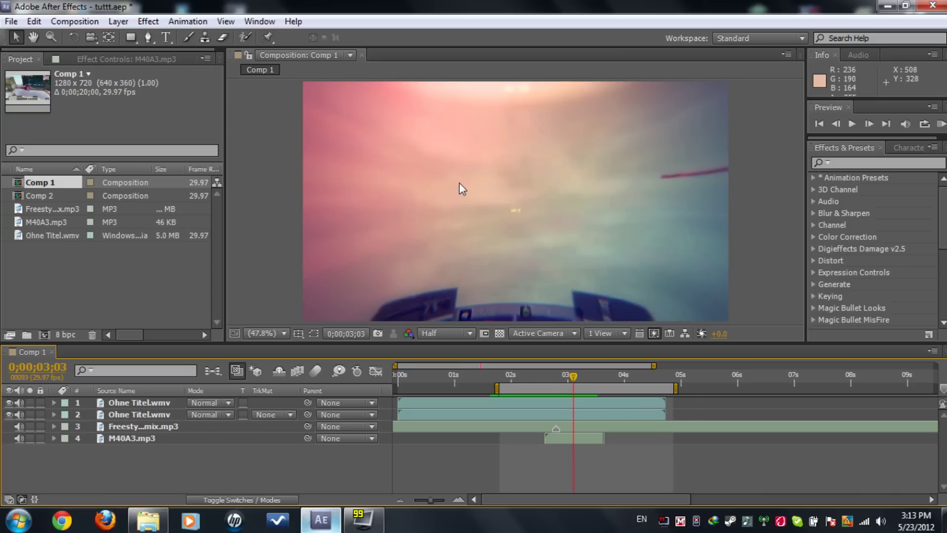
pyautogui.click(586, 377)
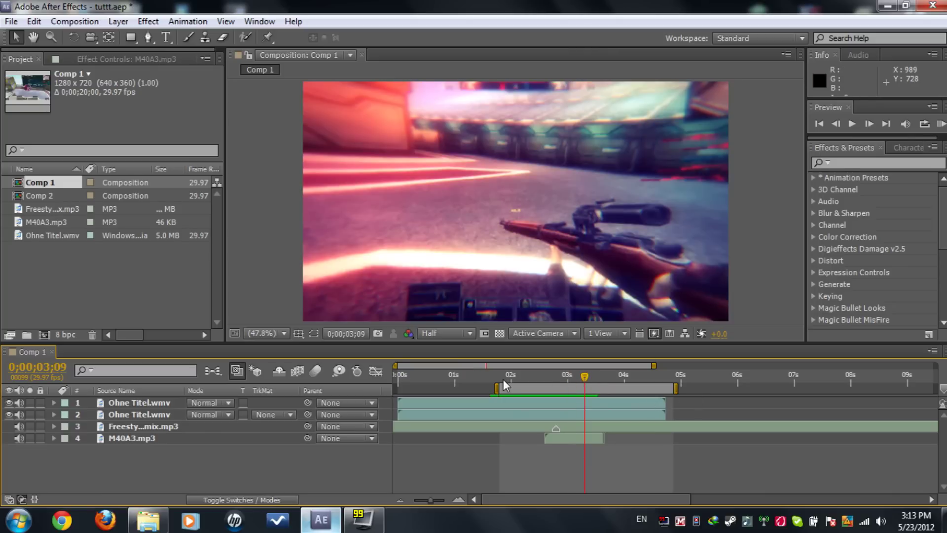
pyautogui.moveTo(505, 374); pyautogui.dragTo(567, 375)
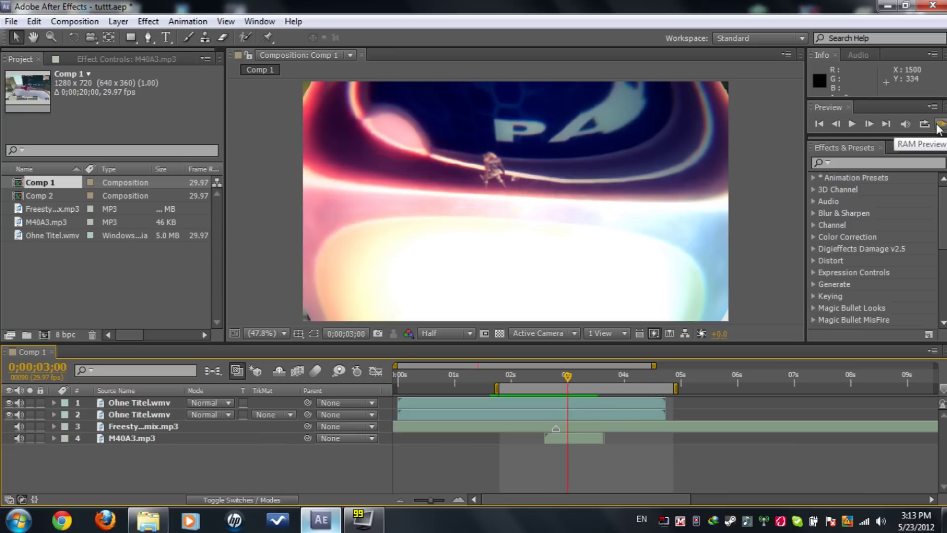
pyautogui.click(940, 125)
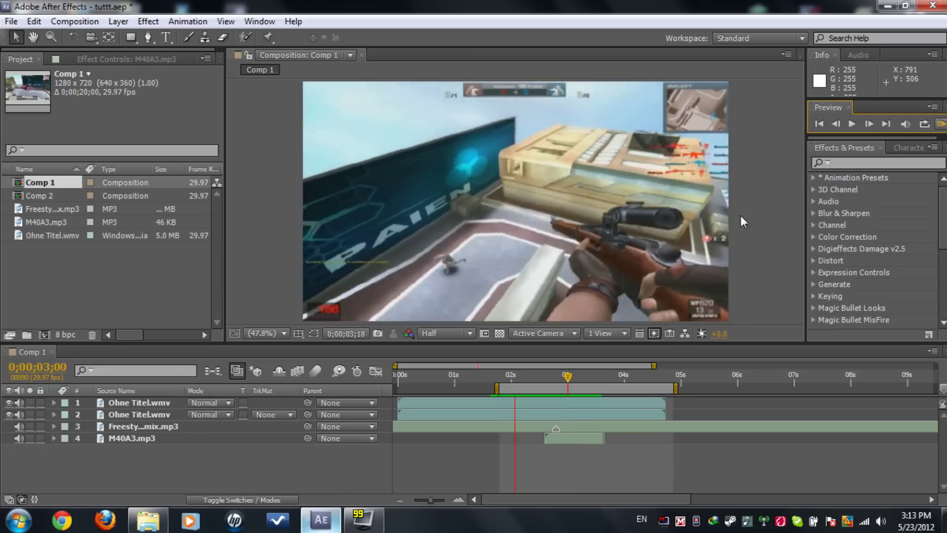
pyautogui.click(566, 250)
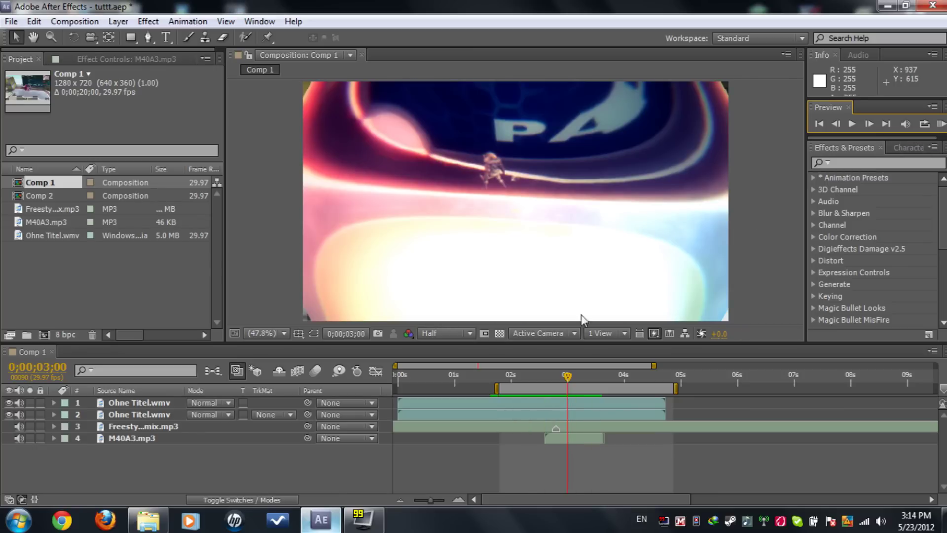
# - Delete the effected Ohne Titel.wmv layer, leaving only the plain video layer
pyautogui.click(124, 403)
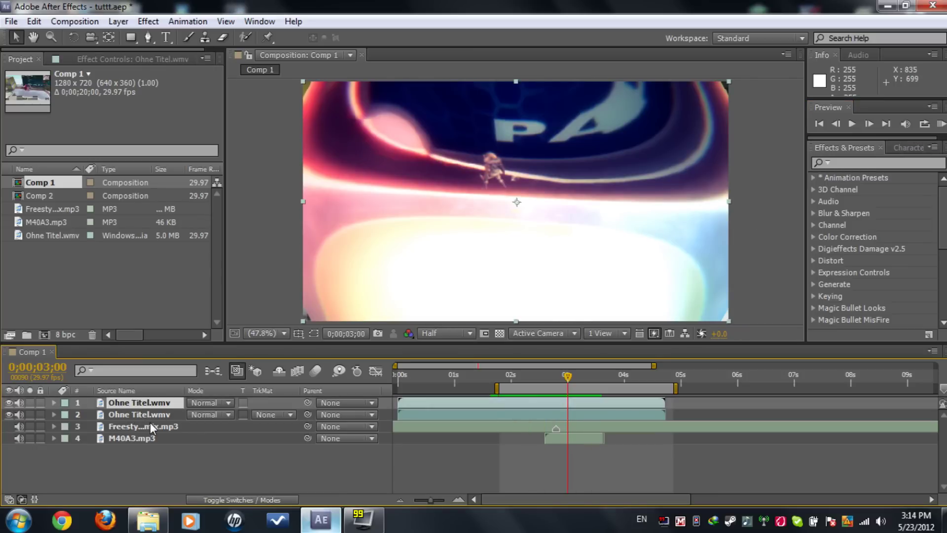
pyautogui.press('Delete')
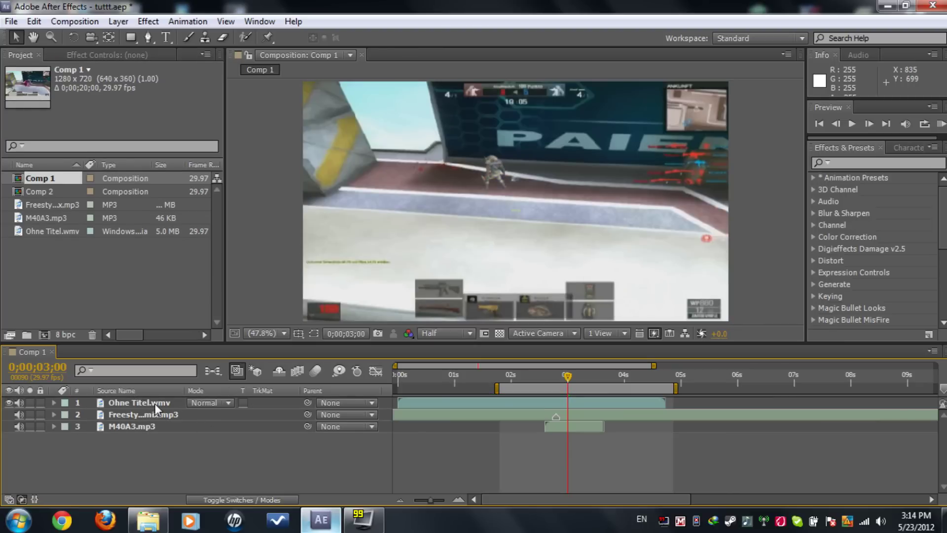
pyautogui.click(155, 404)
pyautogui.click(404, 371)
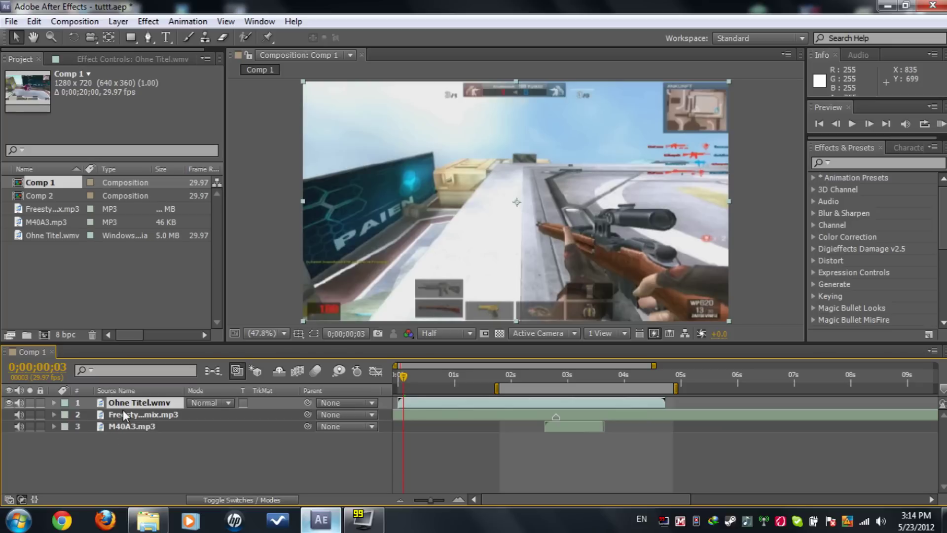
# - Park the playhead on kill frame 0;00;02;24 with the video layer selected
pyautogui.click(138, 414)
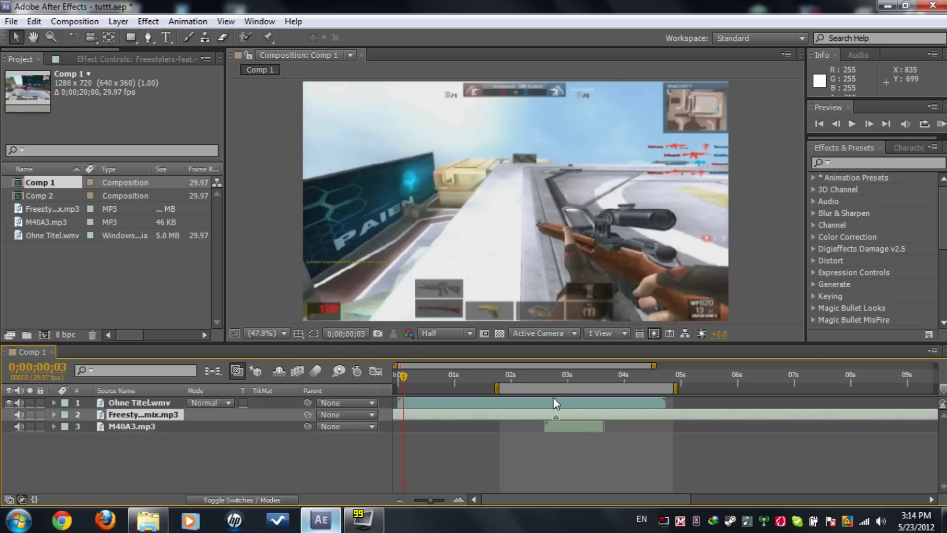
pyautogui.click(553, 376)
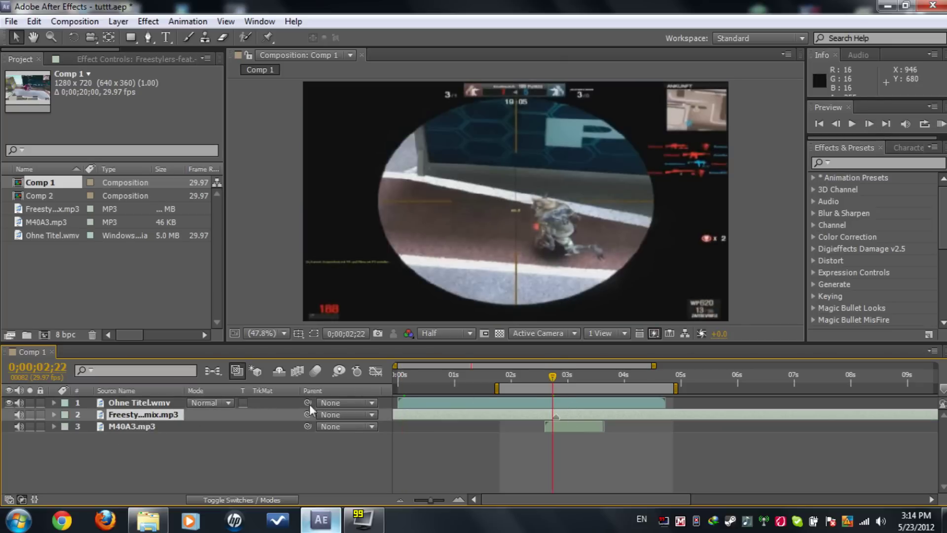
pyautogui.click(131, 425)
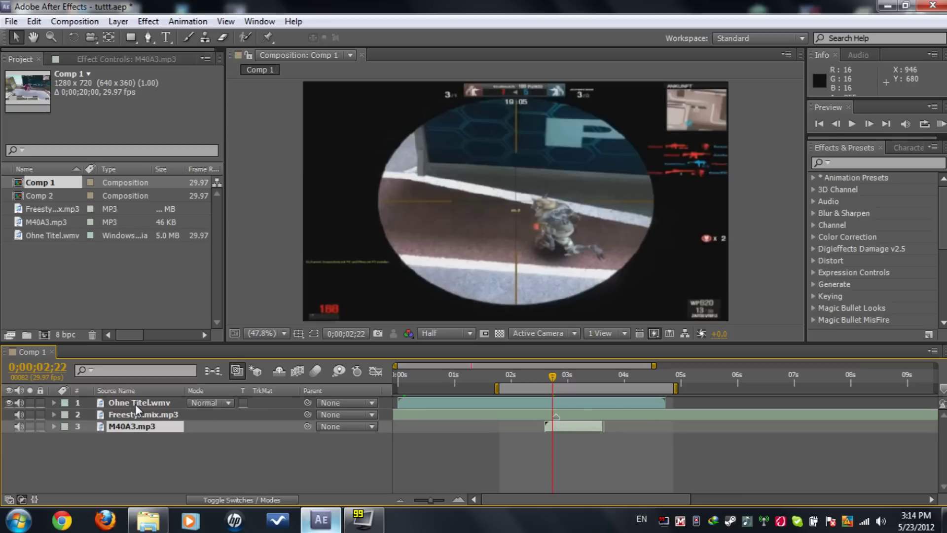
pyautogui.click(137, 403)
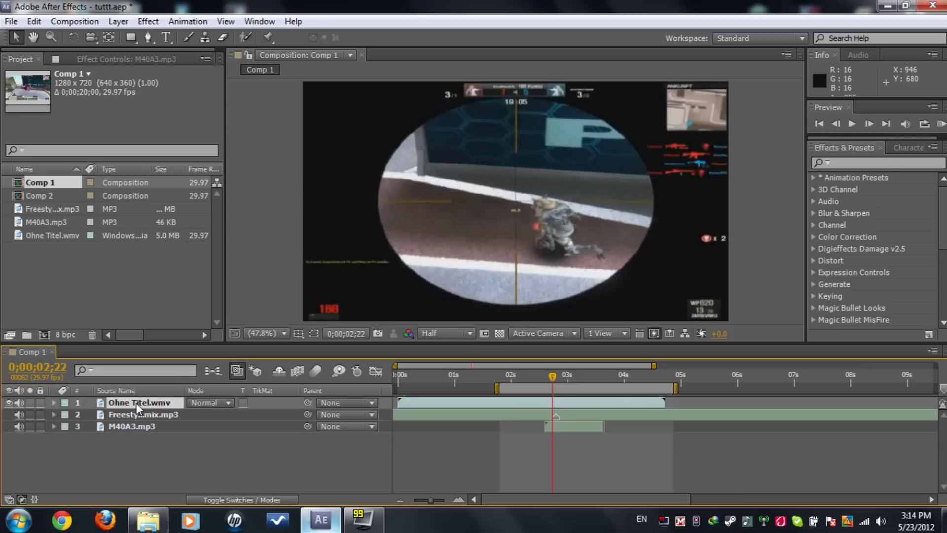
pyautogui.click(870, 124)
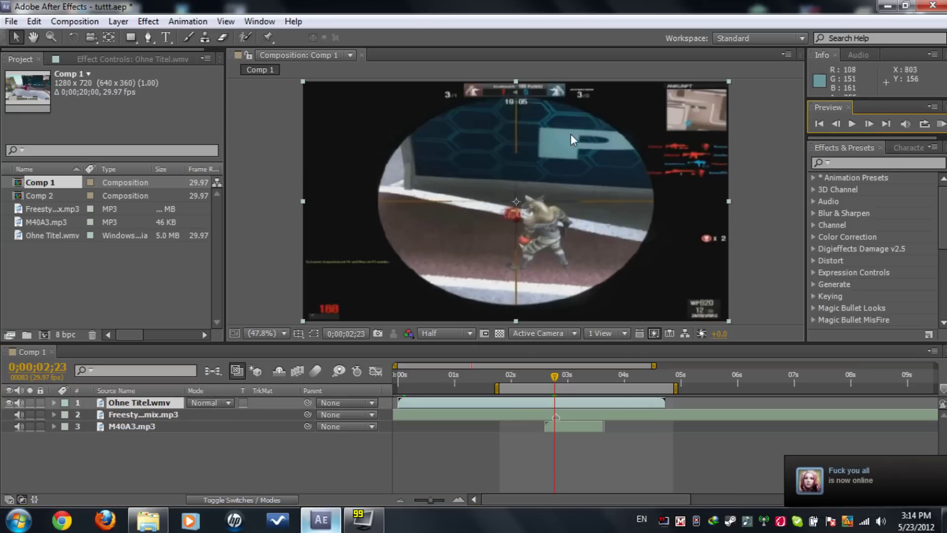
pyautogui.click(870, 123)
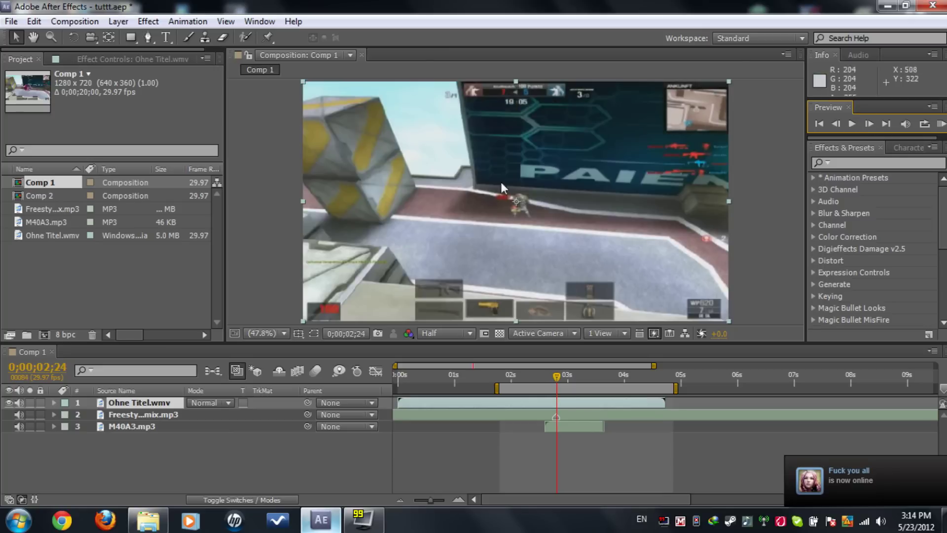
pyautogui.click(140, 401)
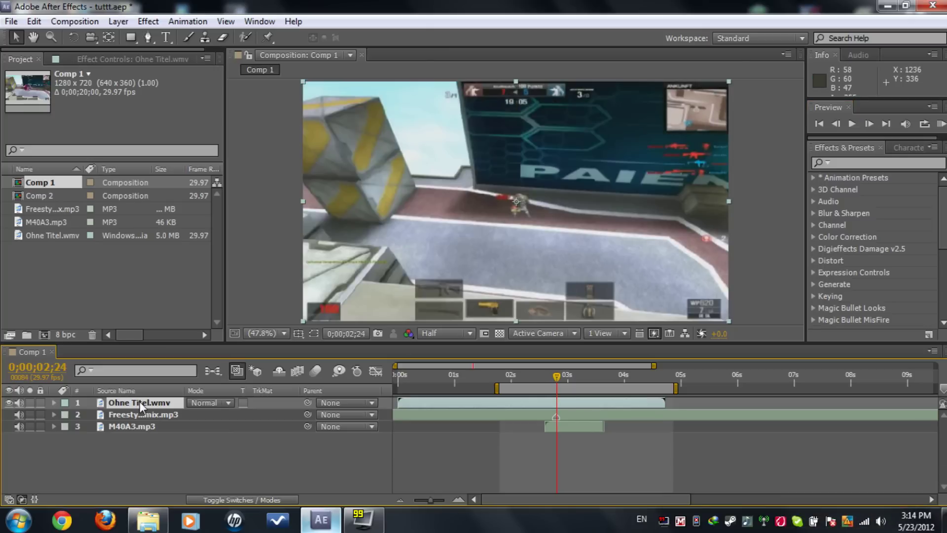
# - Duplicate the Ohne Titel.wmv layer and drop CC Lens onto the top copy
pyautogui.hotkey('ctrl', 'd')
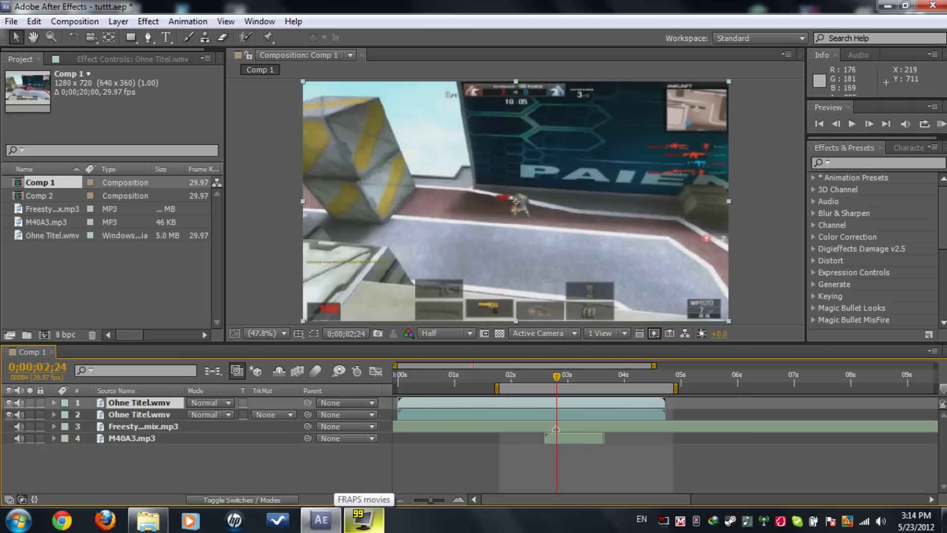
pyautogui.hotkey('ctrl', '5')
pyautogui.write('cc le')
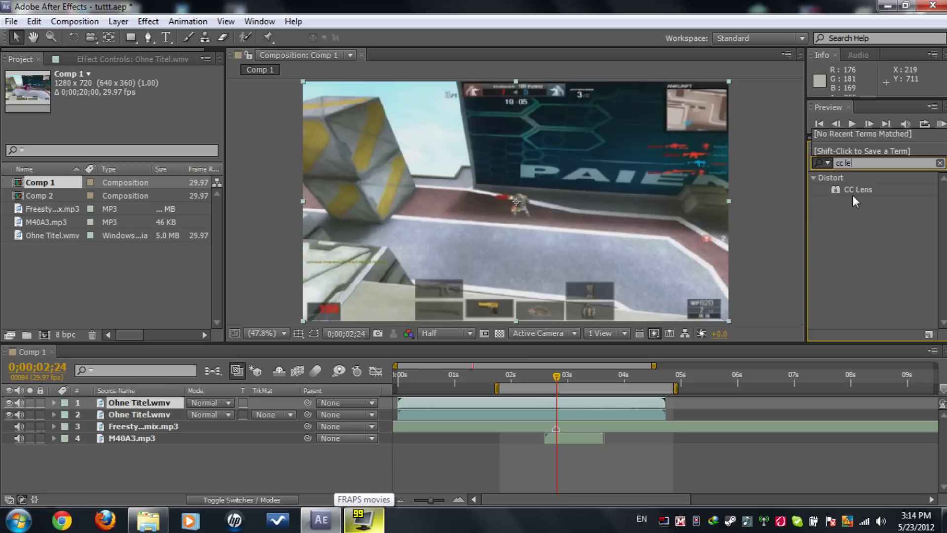
pyautogui.moveTo(853, 194); pyautogui.dragTo(138, 405)
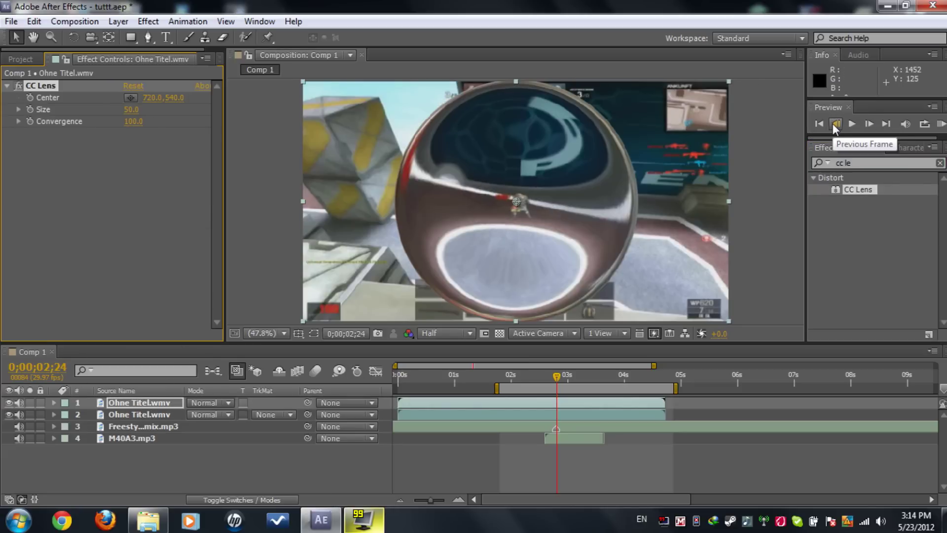
# - Set the CC Lens Size to 0 at frame 0;00;02;23
pyautogui.click(834, 124)
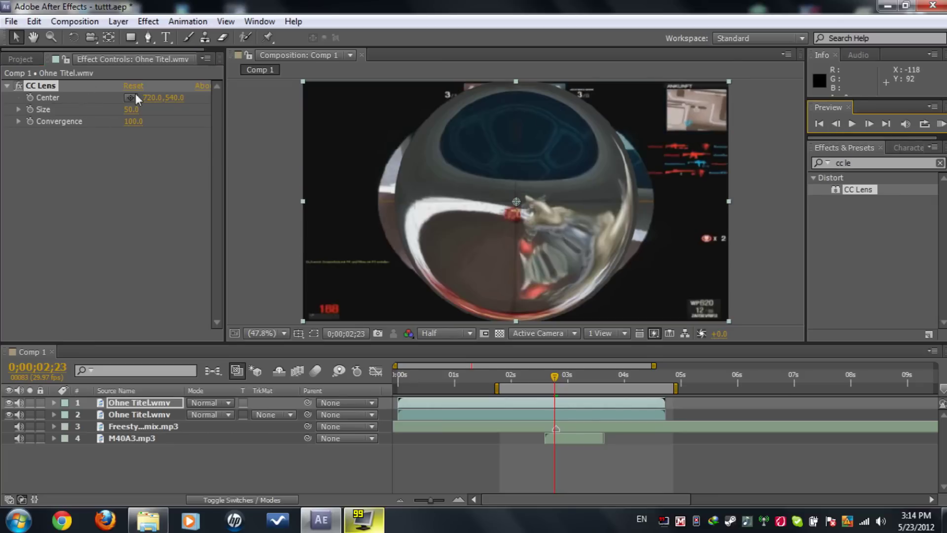
pyautogui.click(132, 110)
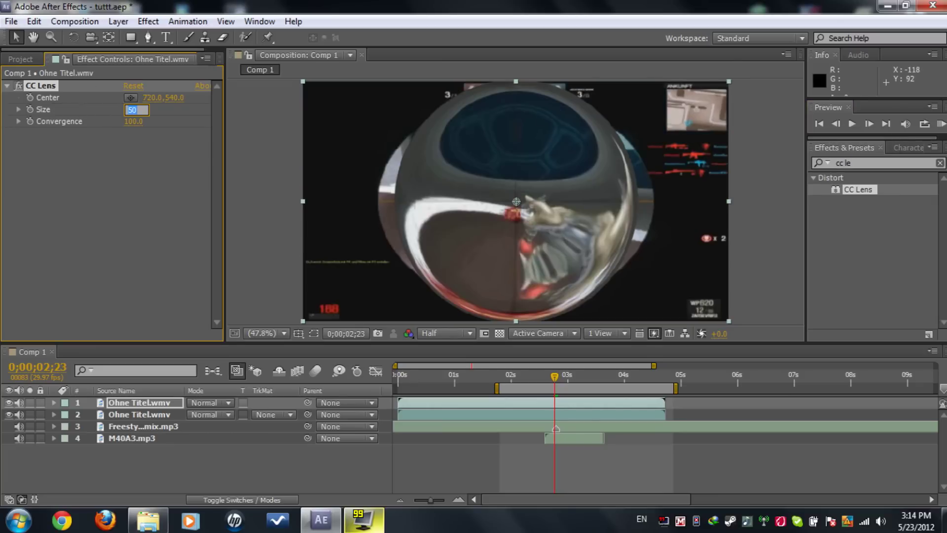
pyautogui.write('0')
pyautogui.press('Return')
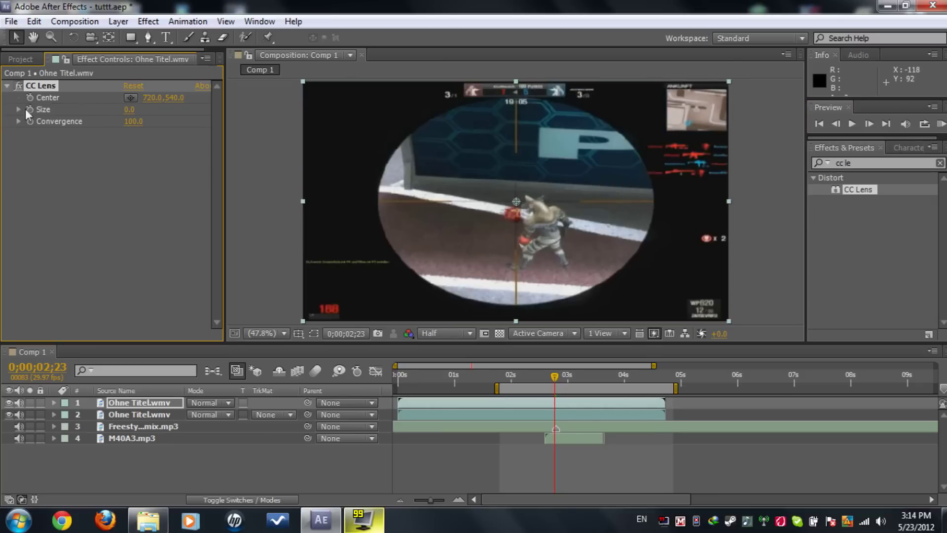
# - Set the CC Lens Size to 500 later in the clip and scrub to check the growth
pyautogui.click(622, 382)
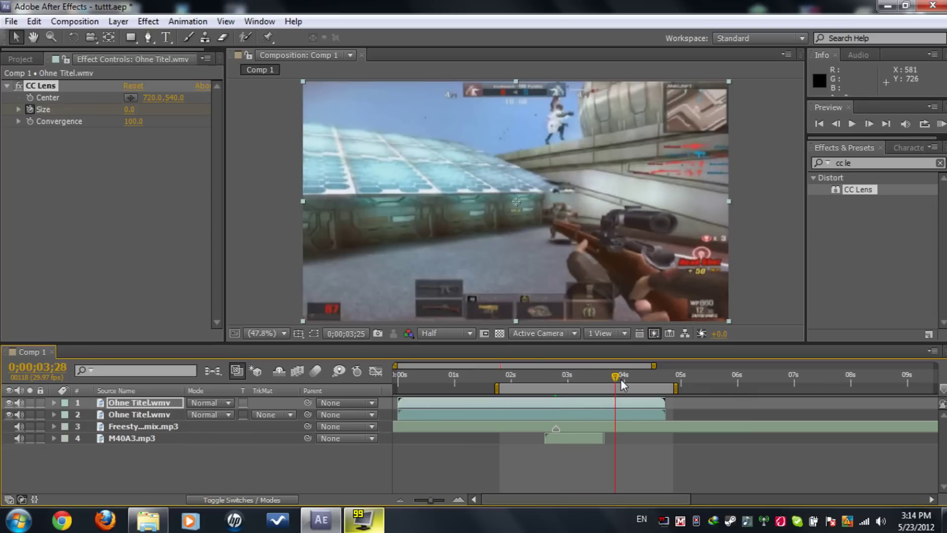
pyautogui.click(133, 110)
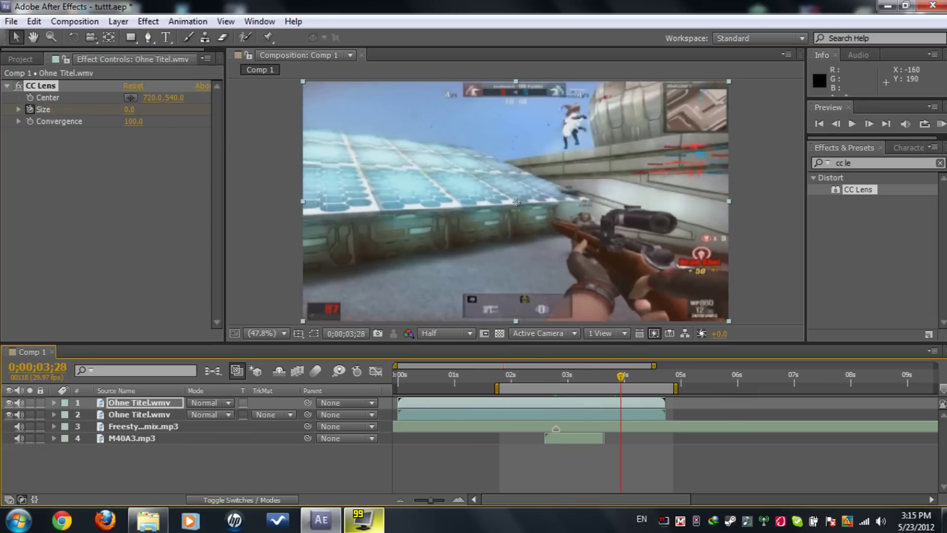
pyautogui.write('500')
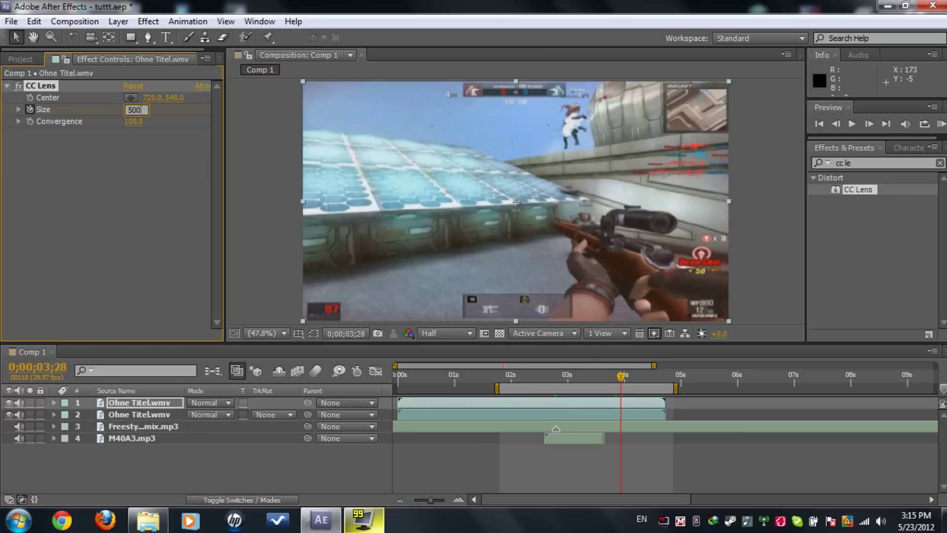
pyautogui.press('Return')
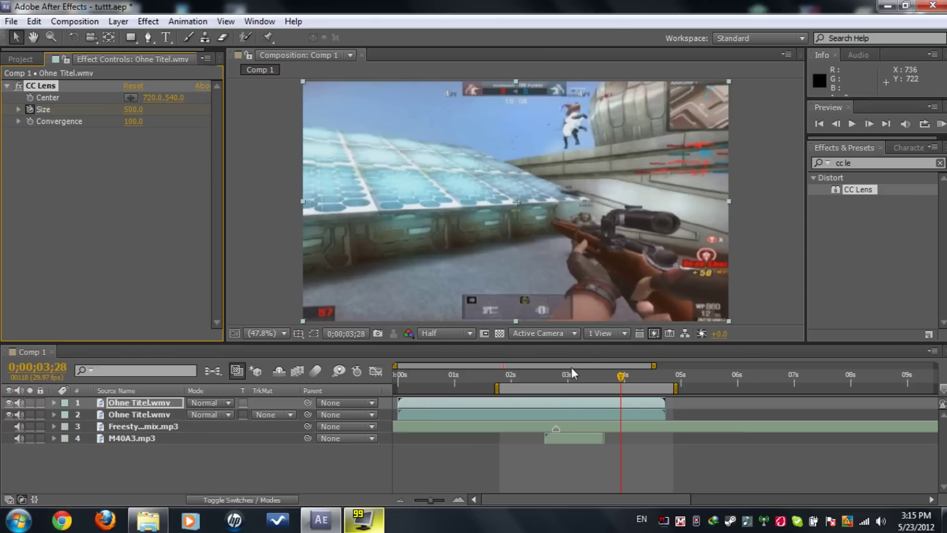
pyautogui.moveTo(559, 375); pyautogui.dragTo(582, 382)
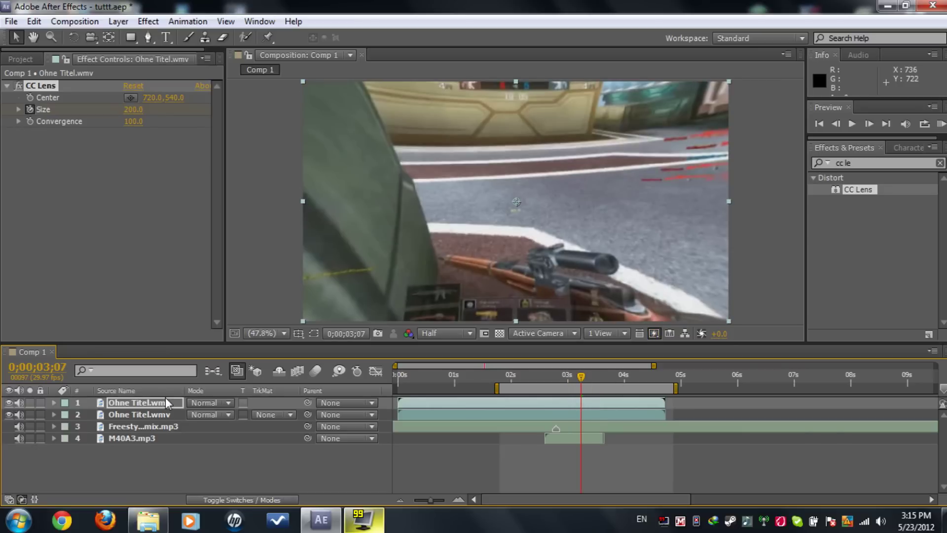
# - Slide the second Size keyframe slightly later and confirm the bubble begins at 0;00;02;24
pyautogui.press('Home')
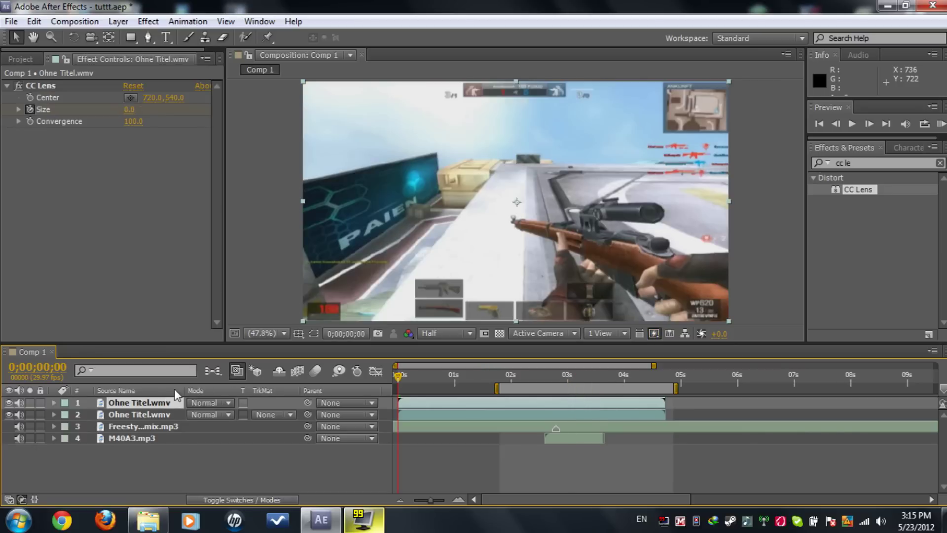
pyautogui.press('u')
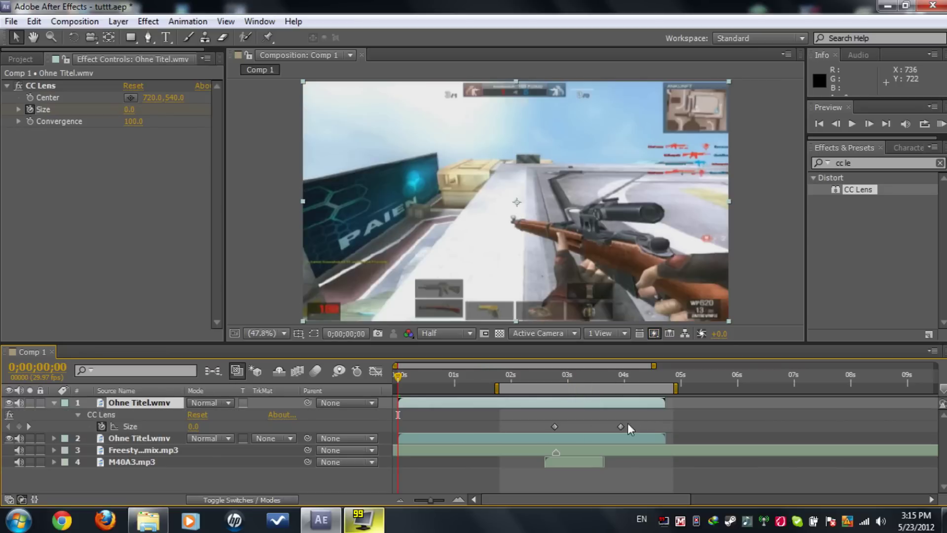
pyautogui.moveTo(620, 427); pyautogui.dragTo(628, 427)
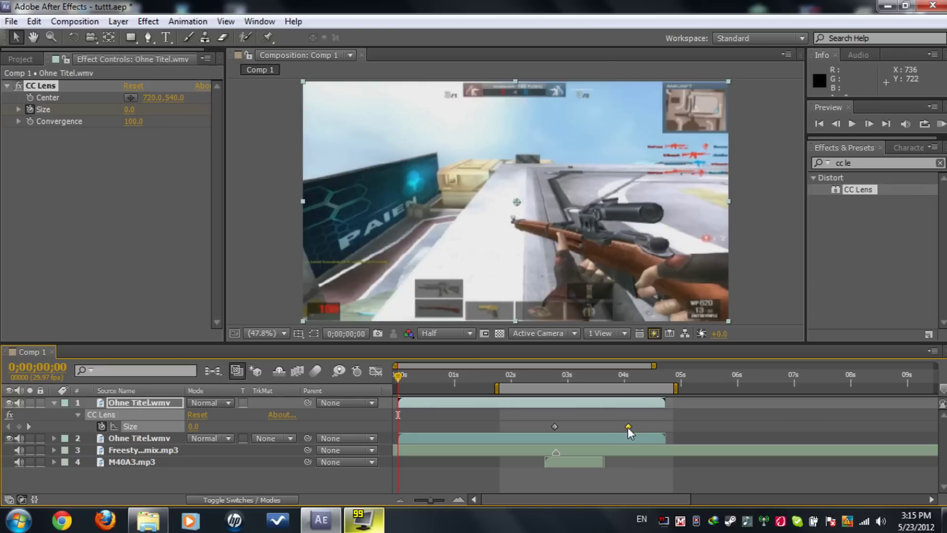
pyautogui.click(555, 377)
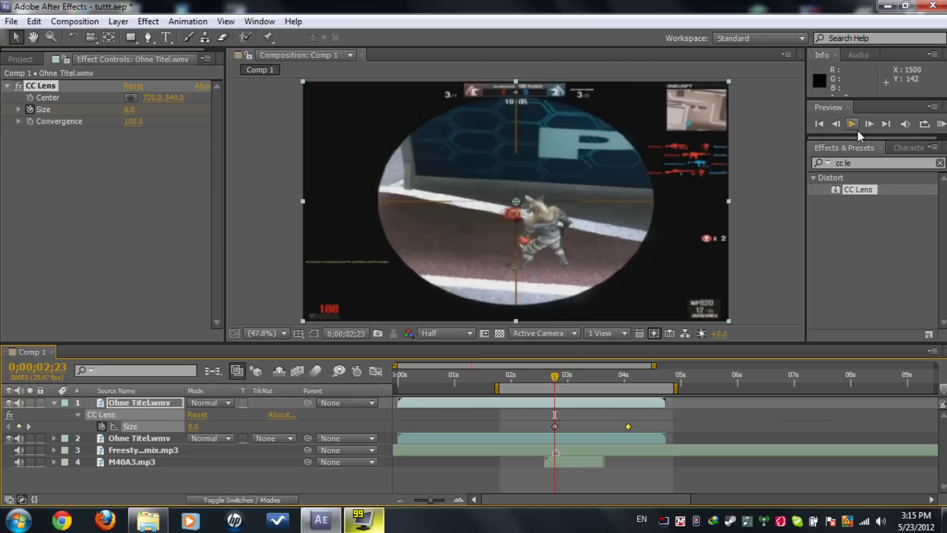
pyautogui.click(868, 124)
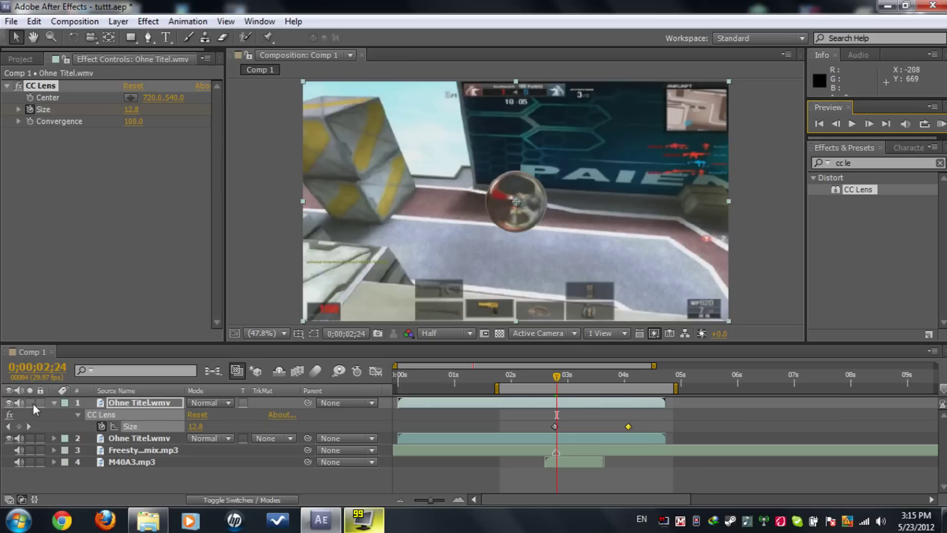
pyautogui.click(54, 402)
pyautogui.click(888, 222)
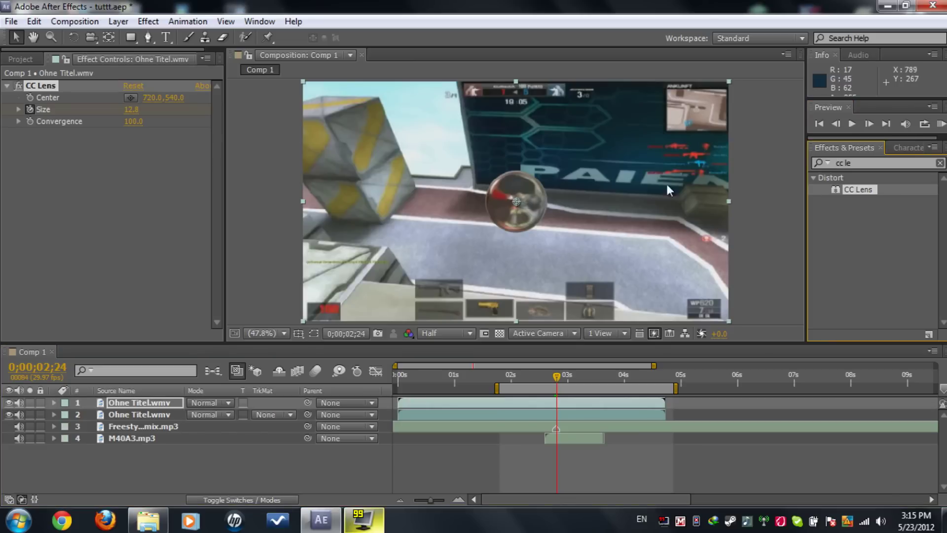
# - Search for 'dubs' and apply the Dubstep preset to the top gameplay layer
pyautogui.hotkey('ctrl', 'f')
pyautogui.press('BackSpace')
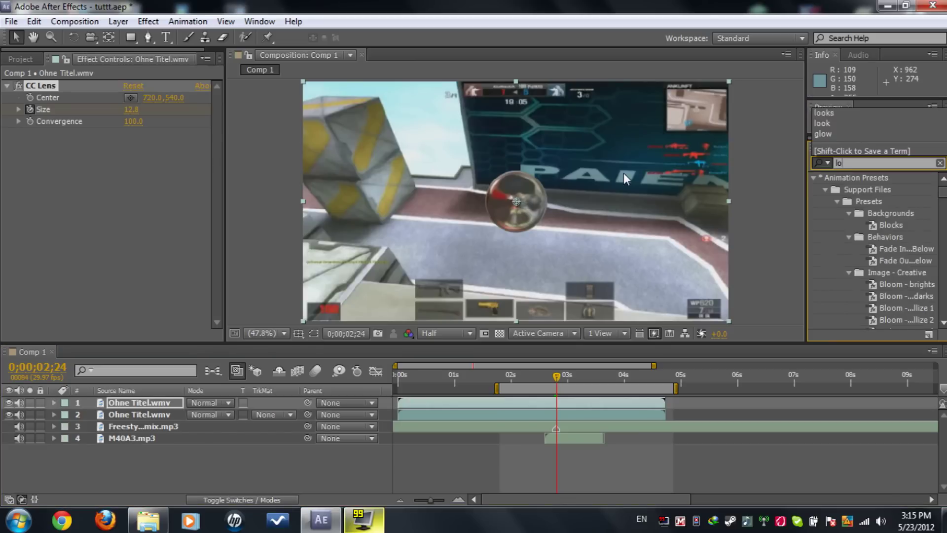
pyautogui.write('dubs')
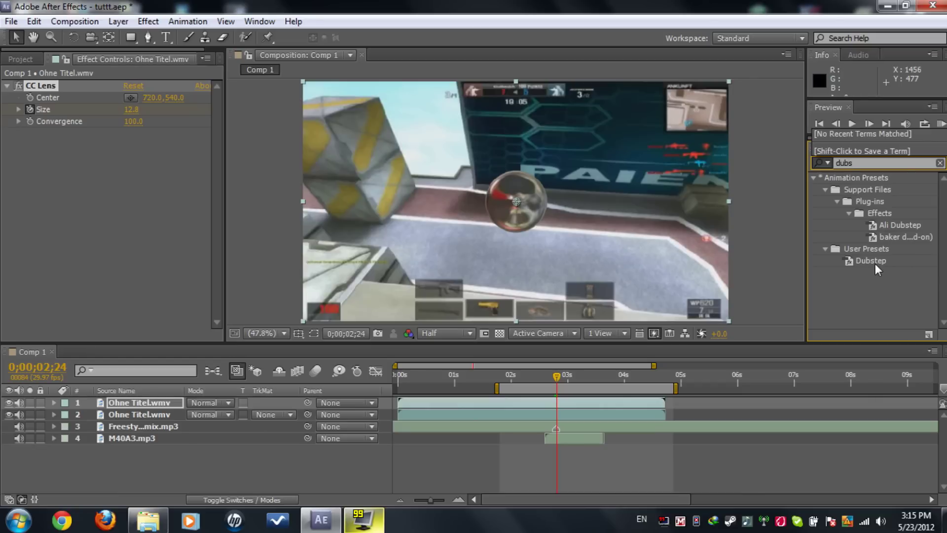
pyautogui.moveTo(875, 263); pyautogui.dragTo(137, 404)
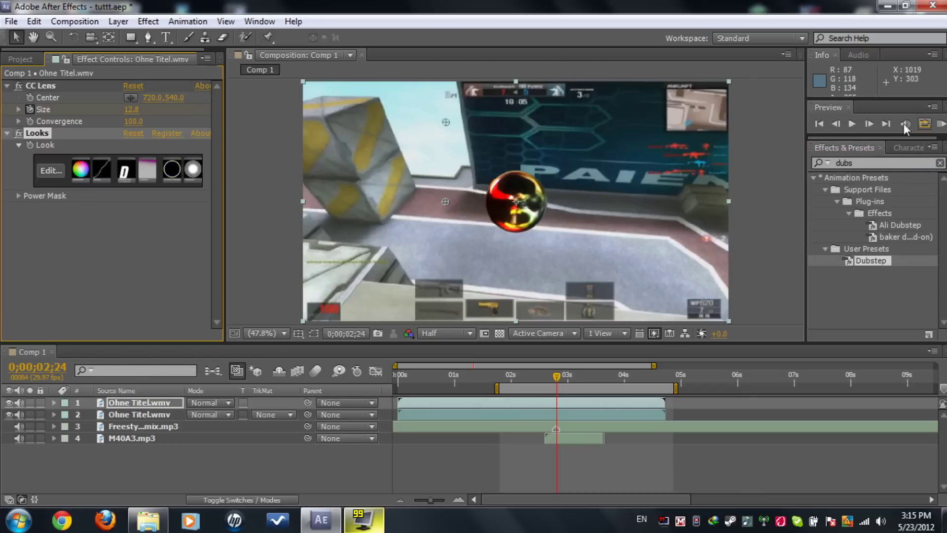
pyautogui.click(868, 123)
# - Step frame by frame to 0;00;03;07, where the graded bubble fills the view
pyautogui.click(867, 123)
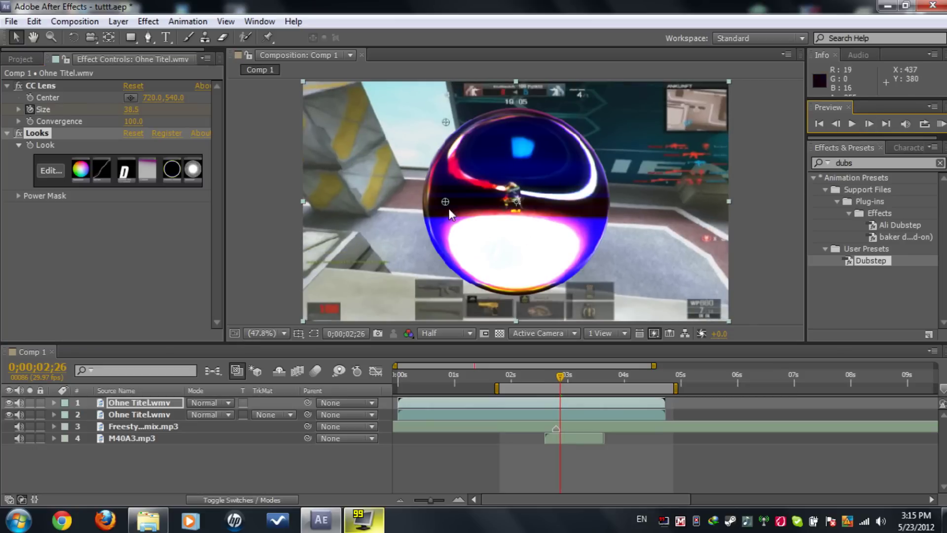
pyautogui.click(870, 123)
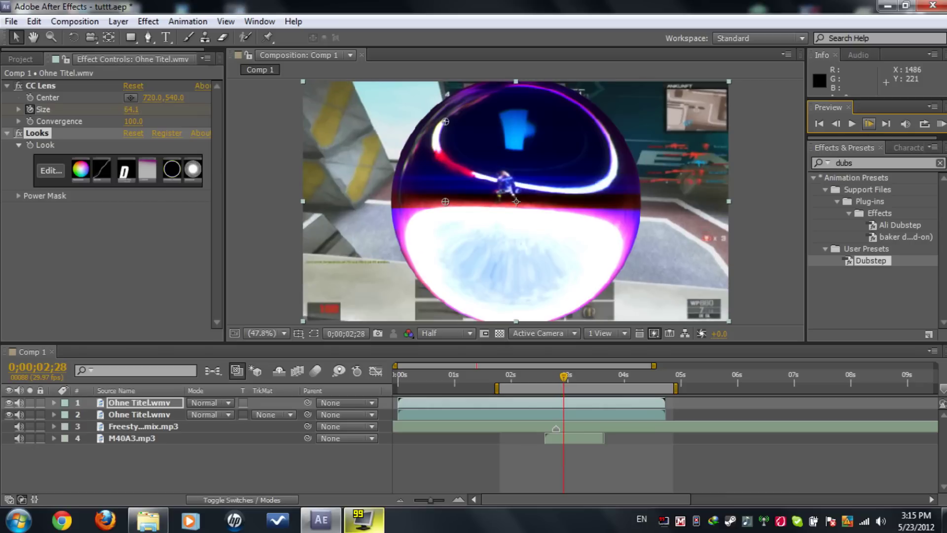
pyautogui.click(868, 124)
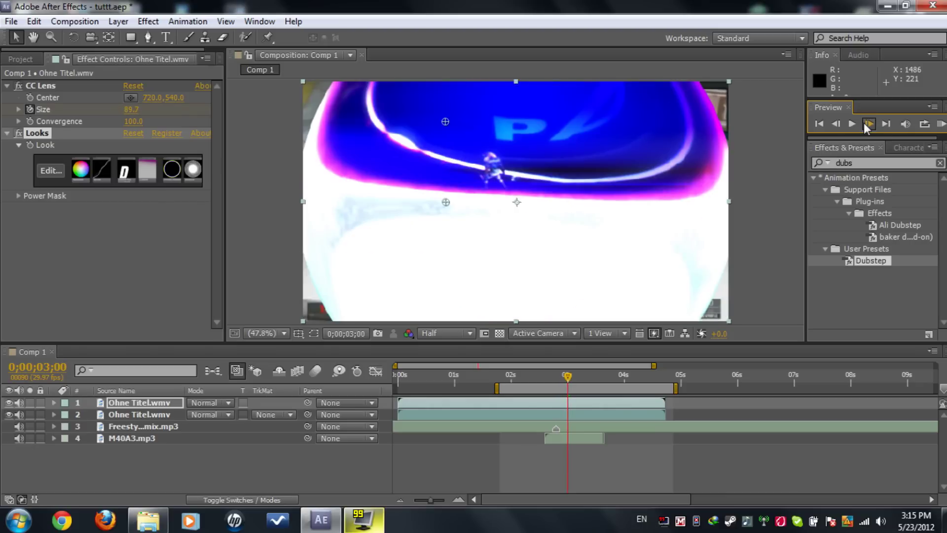
pyautogui.tripleClick(868, 125)
pyautogui.click(868, 124)
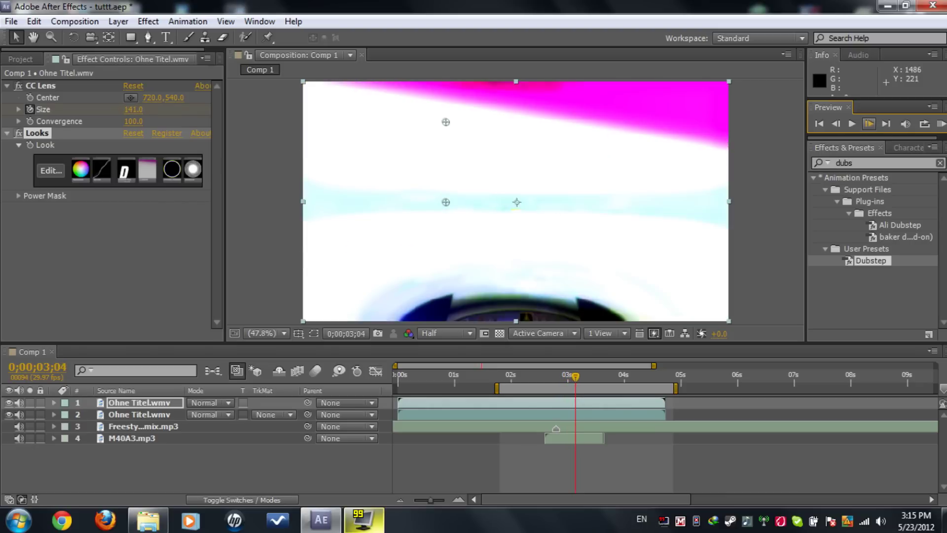
pyautogui.click(869, 124)
pyautogui.click(869, 124)
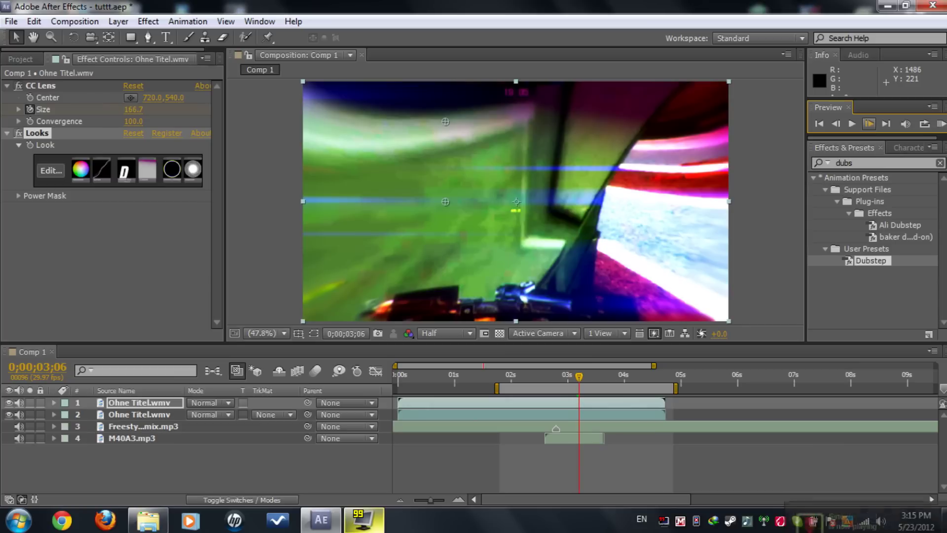
pyautogui.click(868, 124)
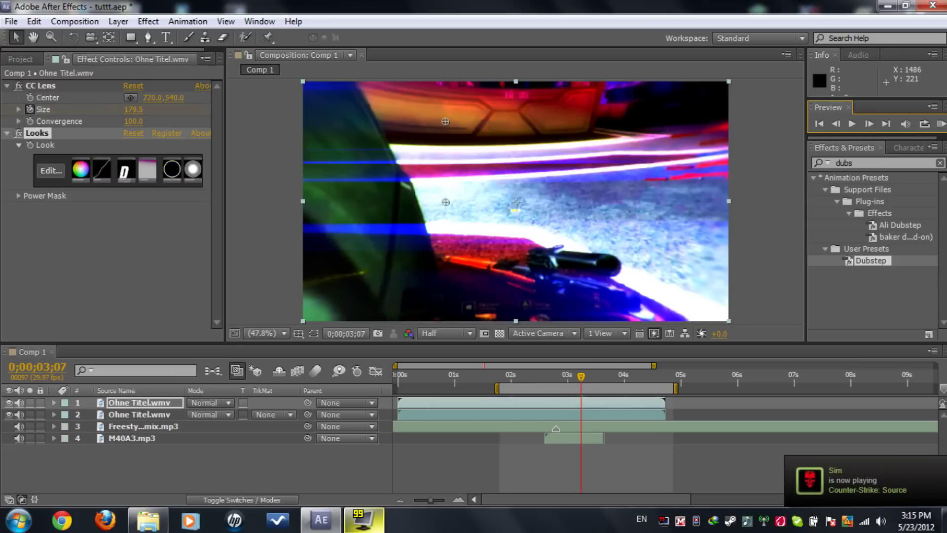
# - Trim the work area bar inward to about 2–5 seconds
pyautogui.moveTo(568, 388); pyautogui.dragTo(584, 388)
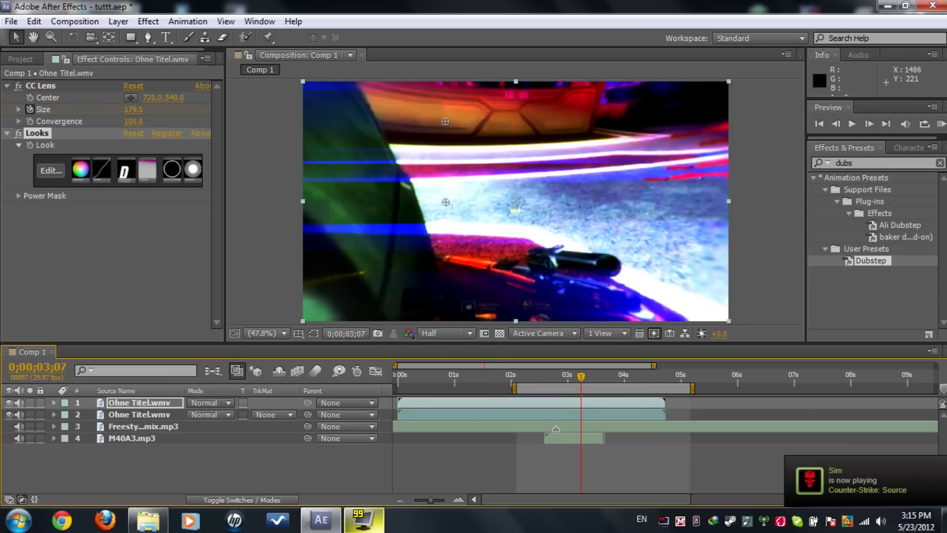
pyautogui.moveTo(692, 388); pyautogui.dragTo(672, 388)
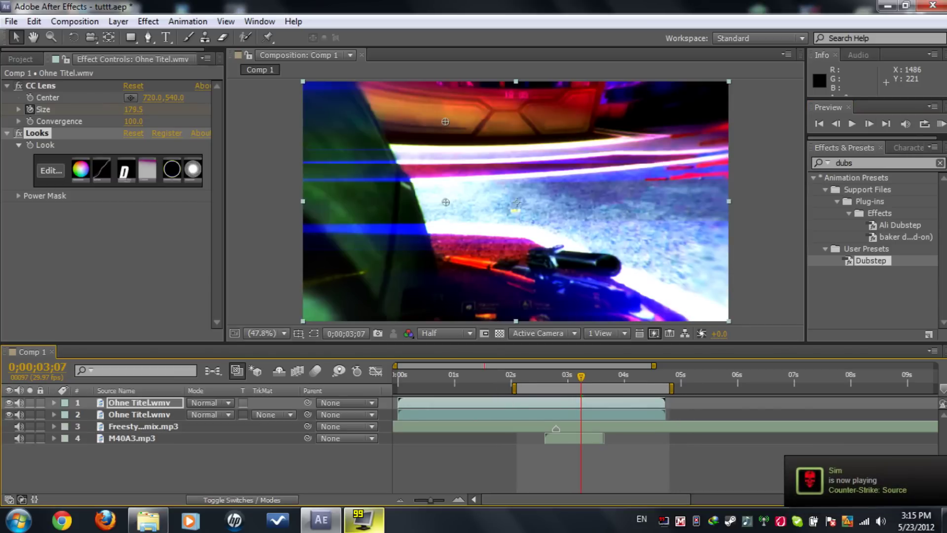
pyautogui.moveTo(515, 388)
pyautogui.mouseDown()
pyautogui.moveTo(531, 388)
pyautogui.moveTo(520, 388)
pyautogui.mouseUp()
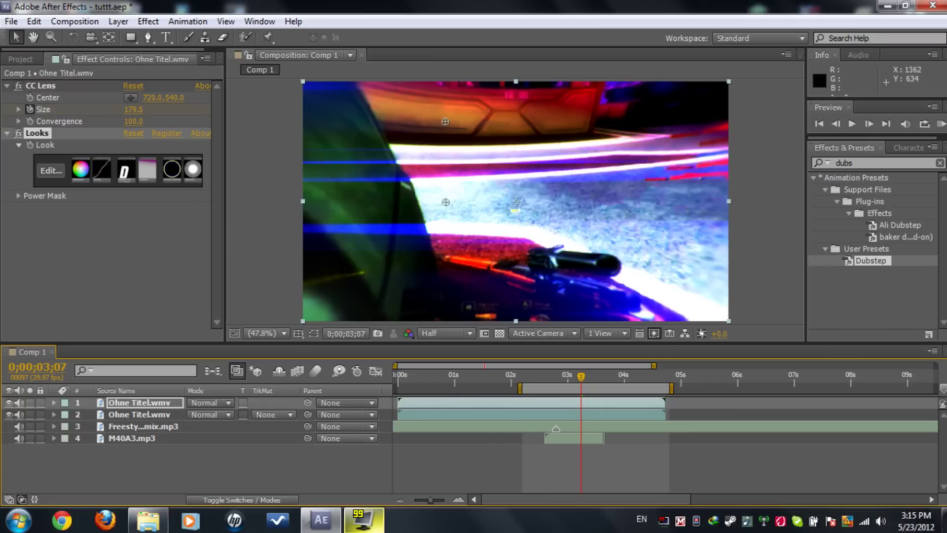
# - Run a RAM Preview of the shortened work area
pyautogui.click(941, 124)
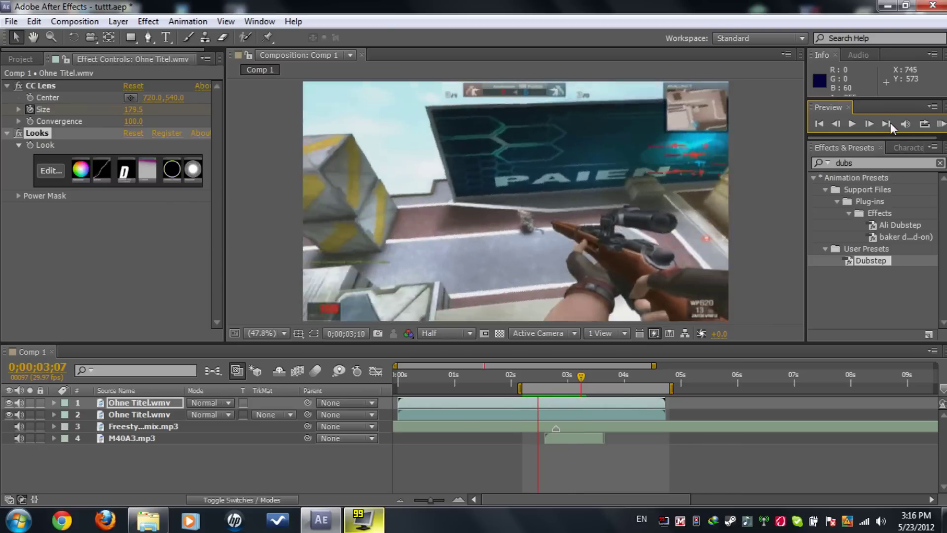
# - Stop the RAM Preview, landing back on 0;00;03;07
pyautogui.click(870, 122)
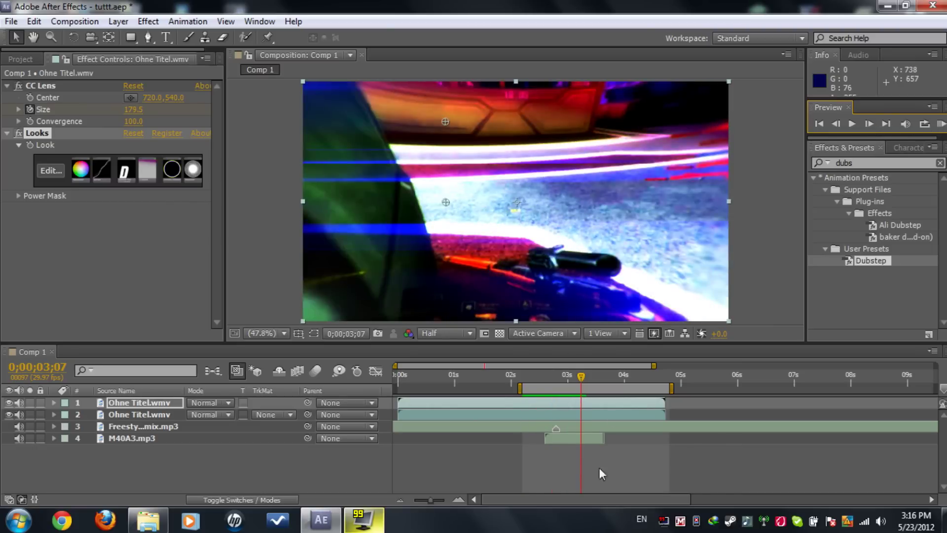